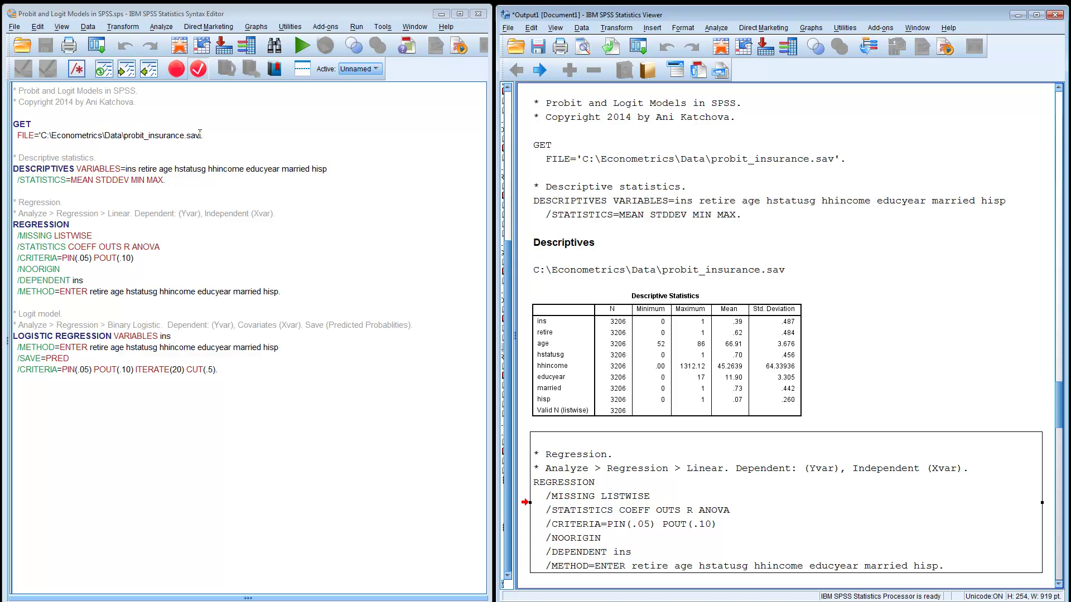
click(15, 27)
mouse_move(20, 61)
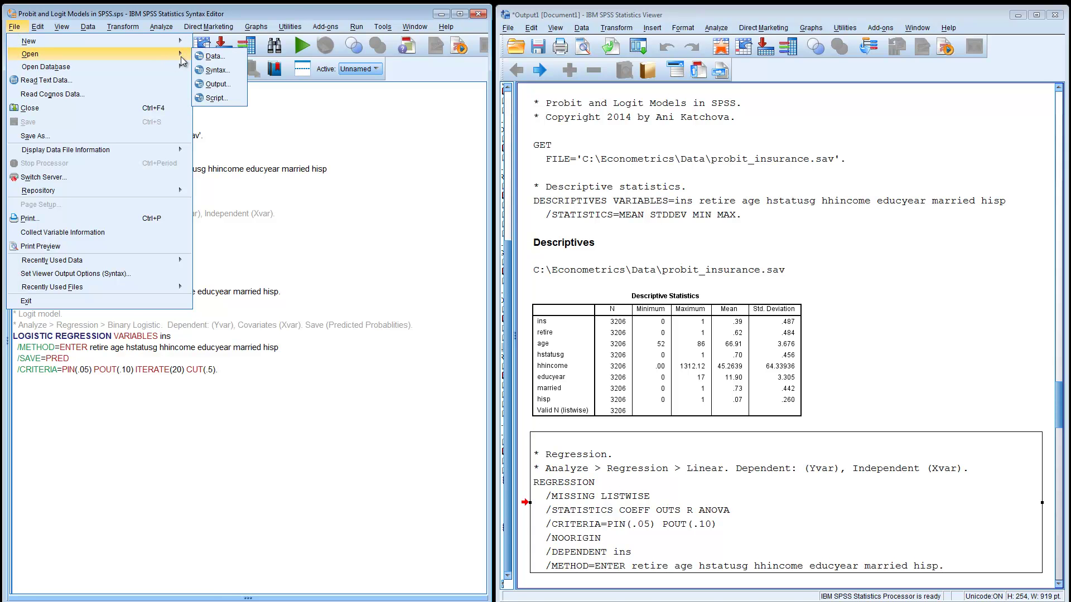
click(295, 118)
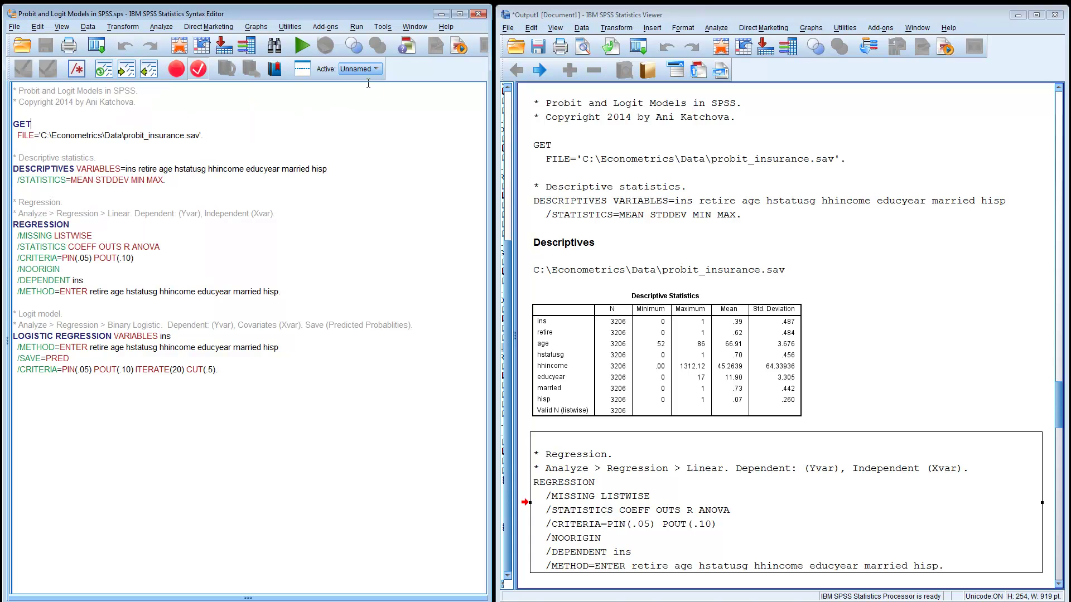
Bring up the probit_insurance.sav dataset, look over its variables and records, and put it away again
click(179, 47)
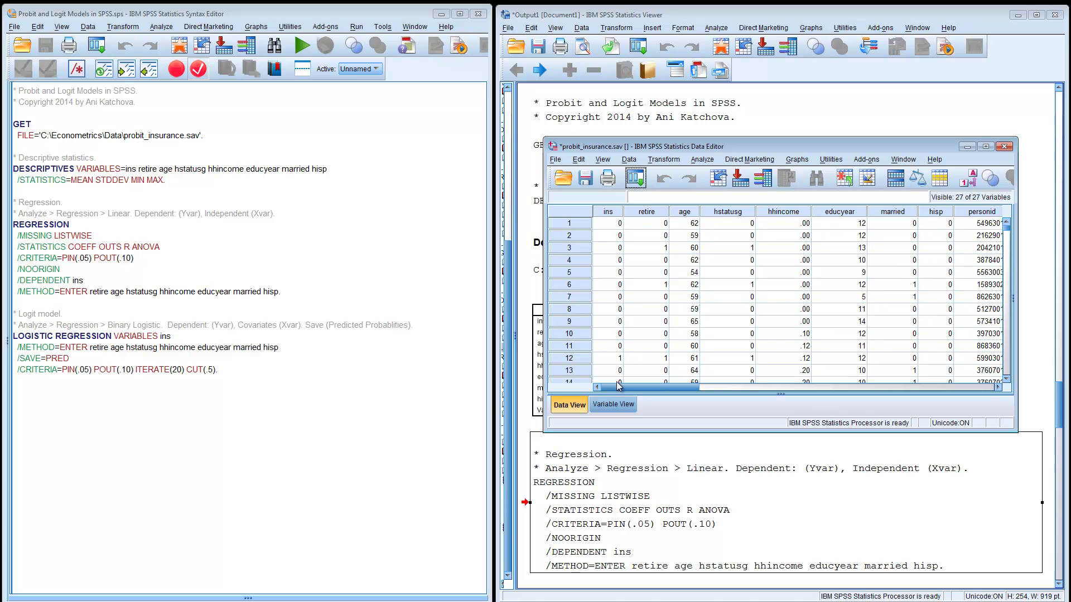
mouse_move(1008, 232)
mouse_down()
mouse_move(1014, 287)
mouse_move(1008, 226)
mouse_up()
click(966, 147)
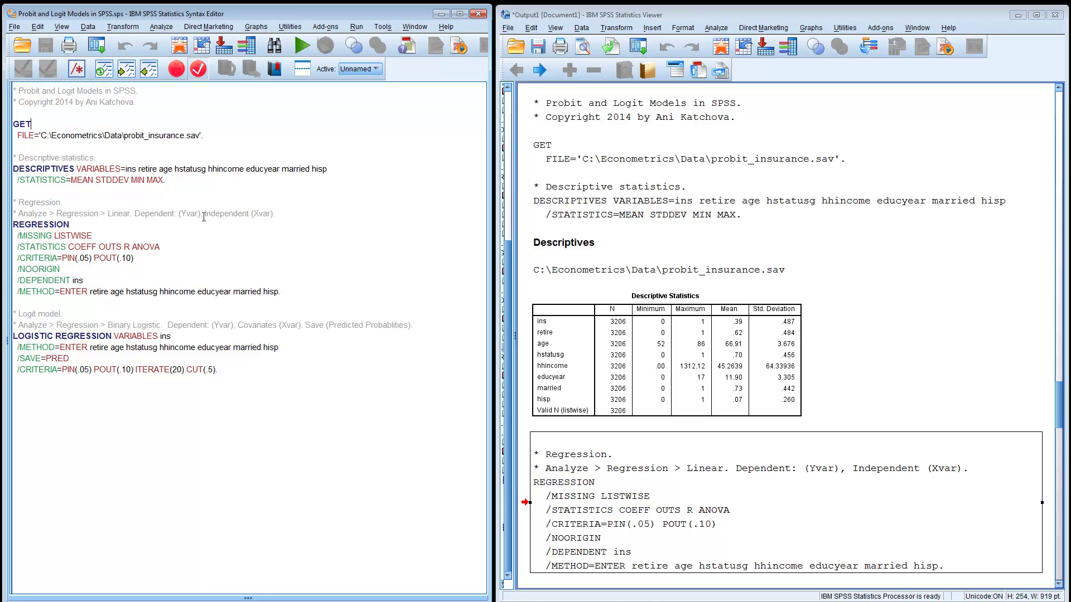
Set up a linear regression with ins as dependent and retire through hisp as independents, and dismiss it without running
click(717, 27)
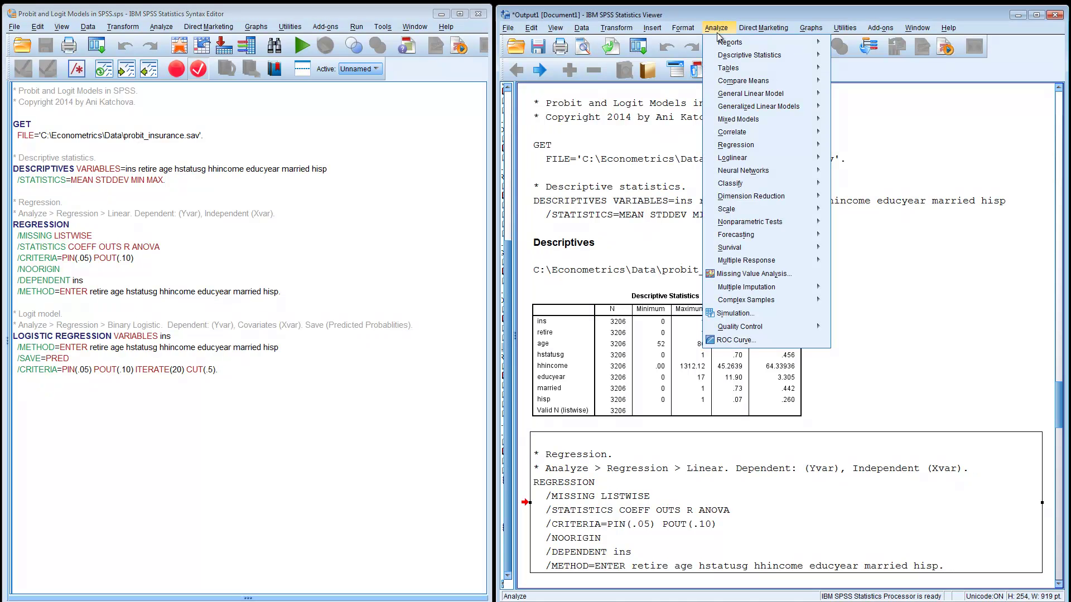
mouse_move(737, 158)
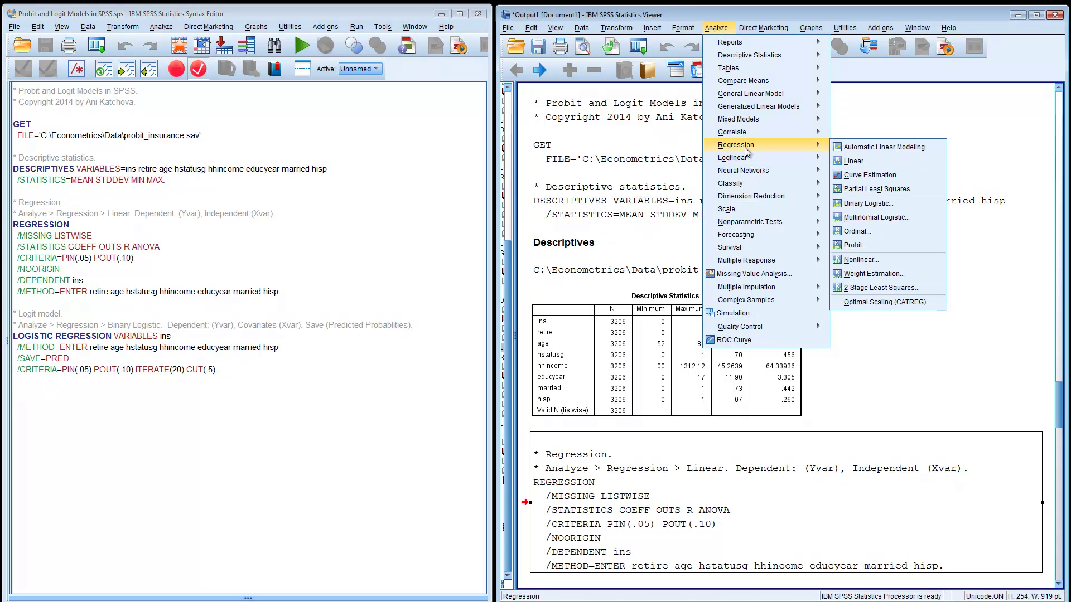
click(848, 162)
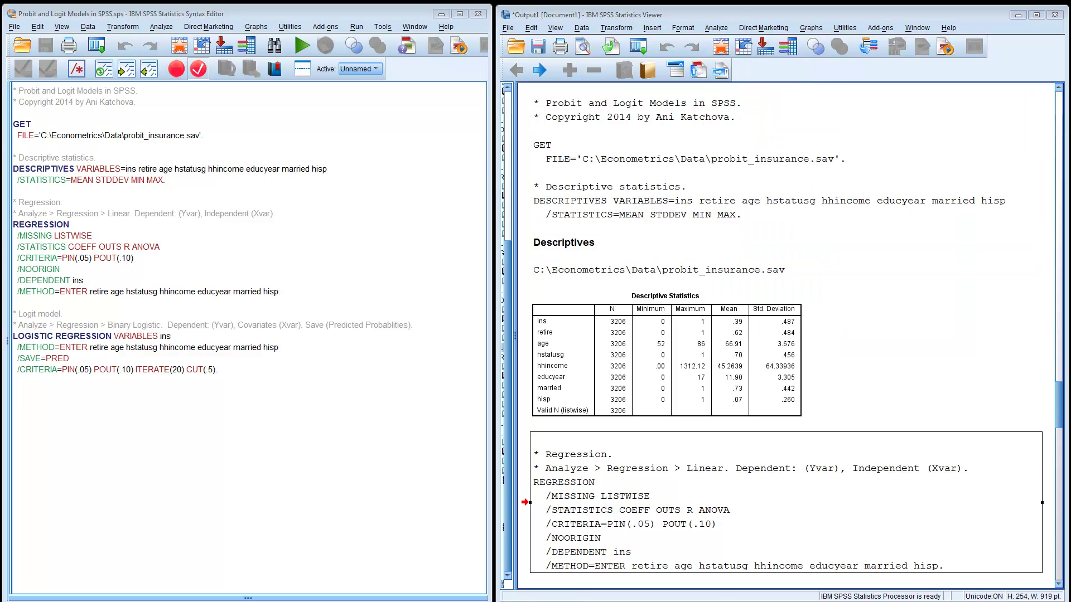
drag(223, 6, 760, 184)
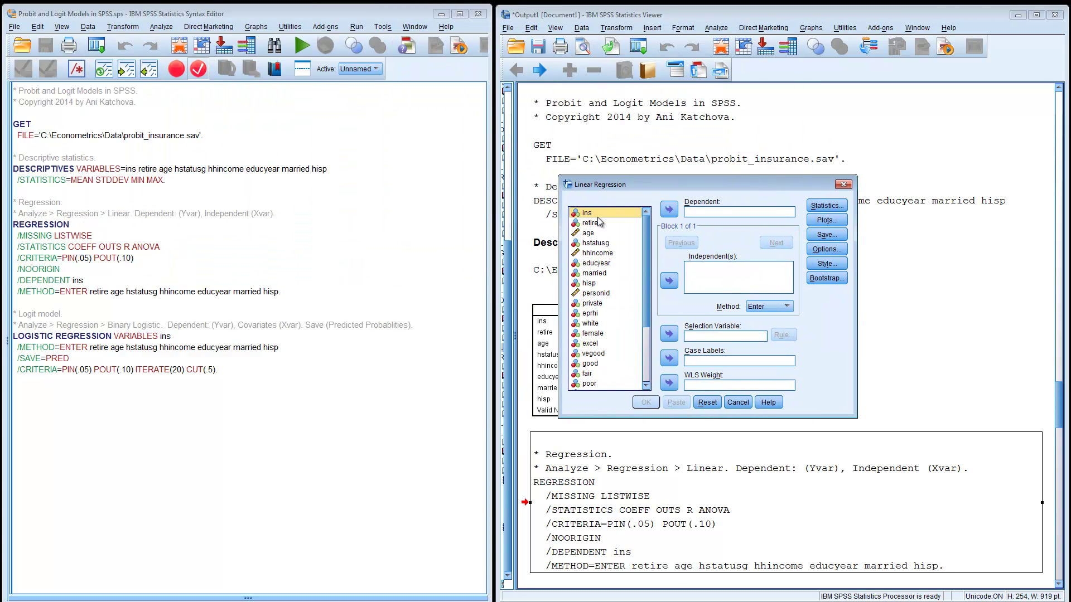
click(669, 209)
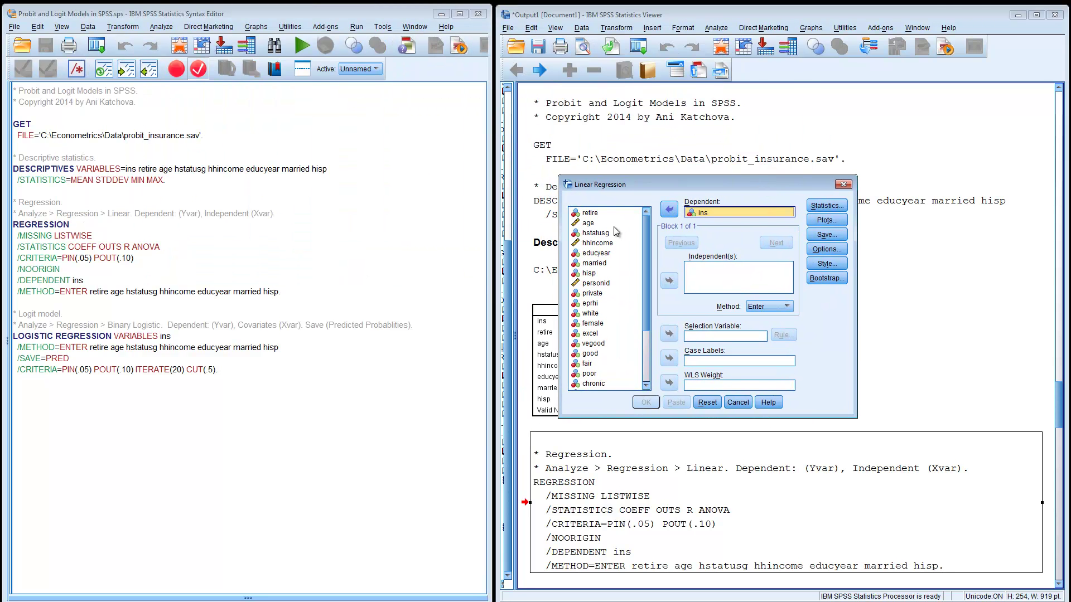
click(605, 213)
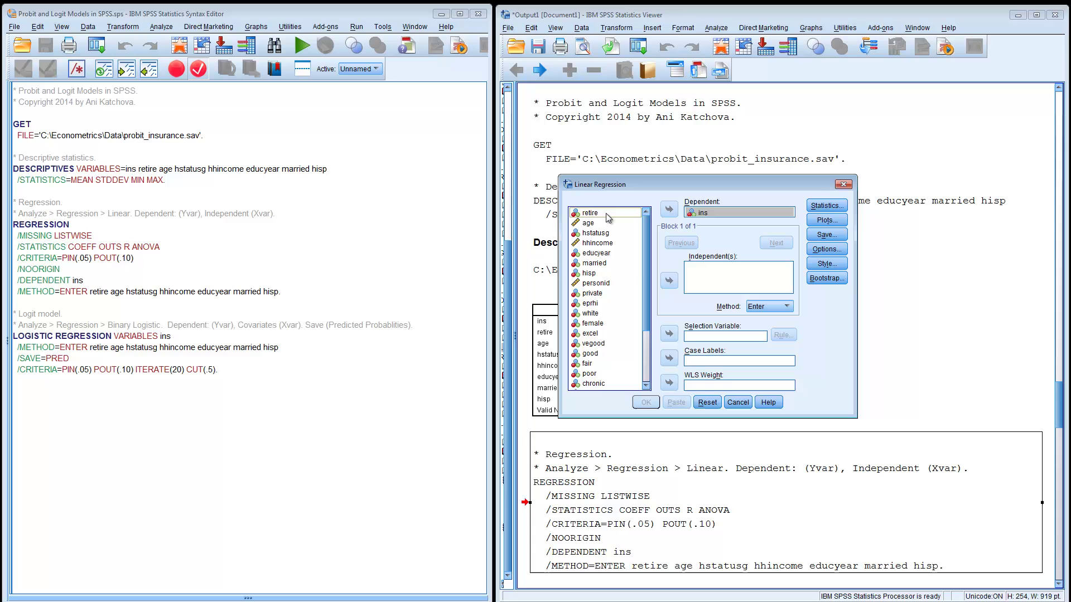
shift+click(605, 273)
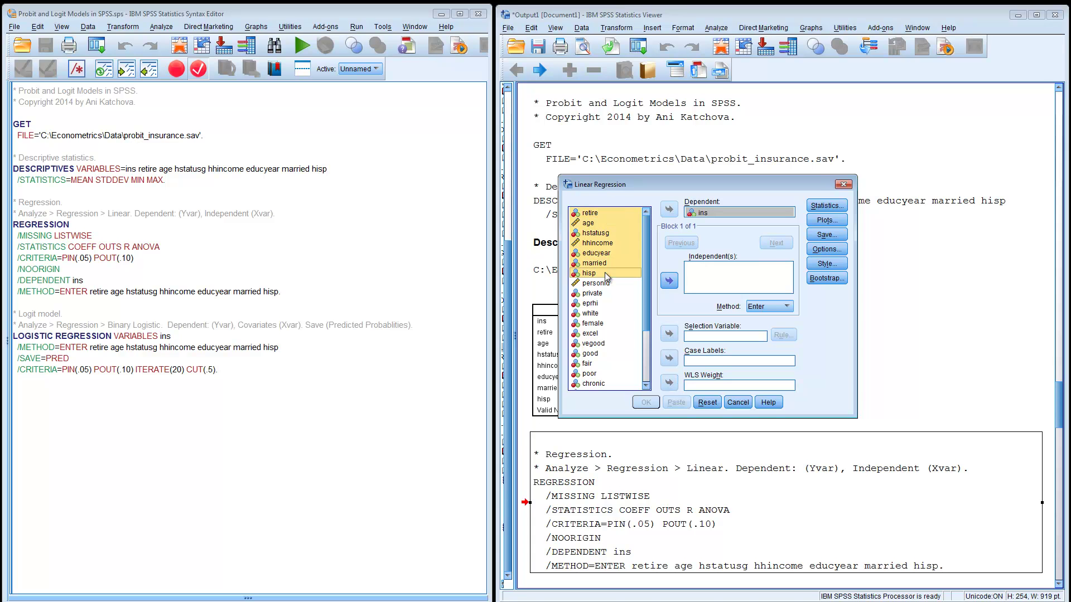
click(669, 280)
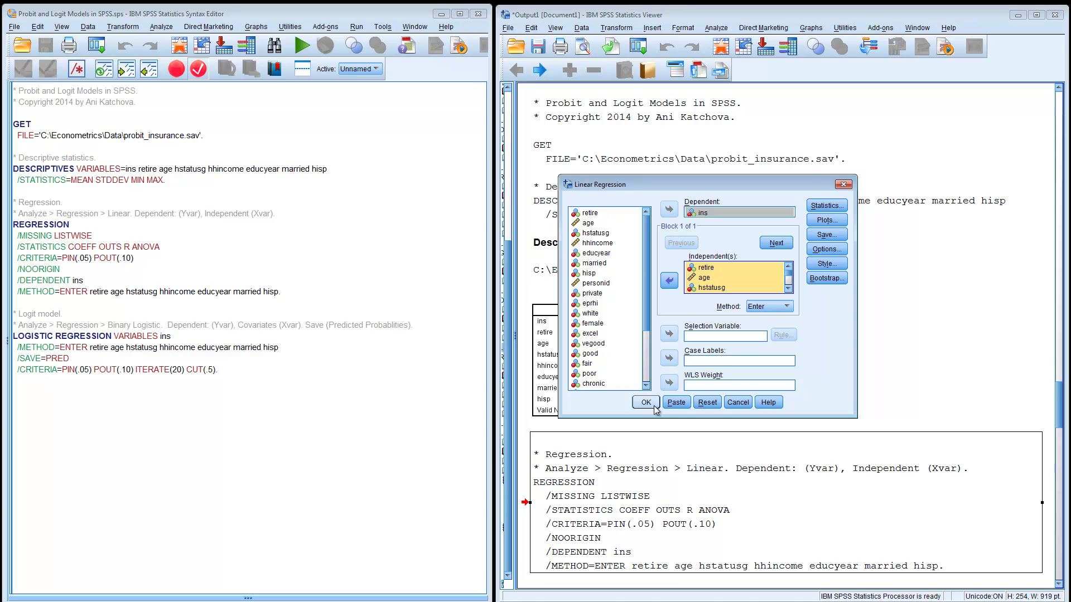
click(842, 184)
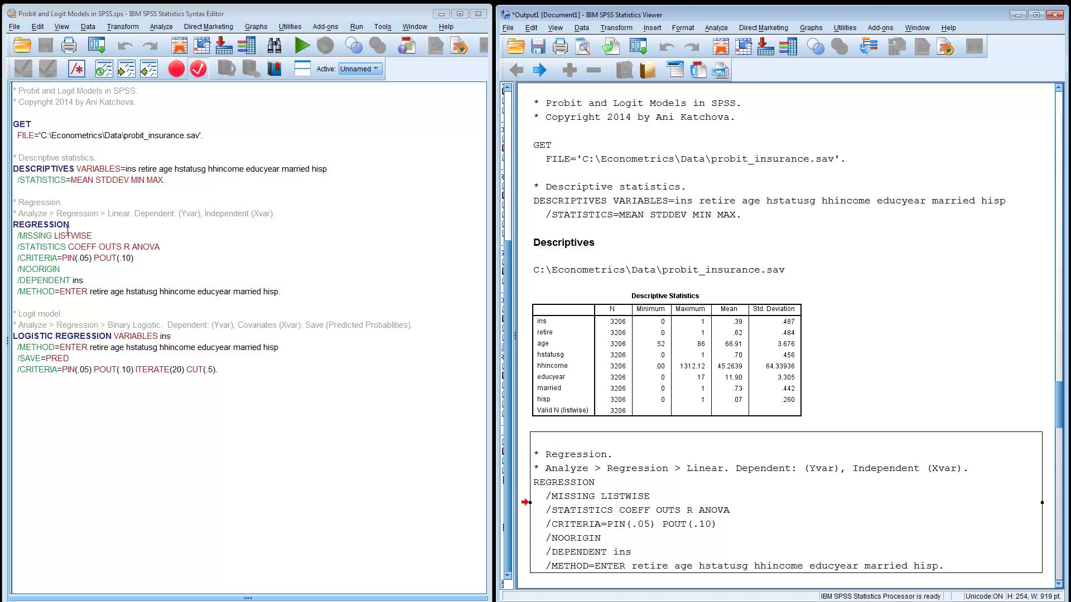
Review the dependent variable and predictors in the REGRESSION syntax together with the linear regression's Model Summary, ANOVA and Coefficients tables
double_click(78, 280)
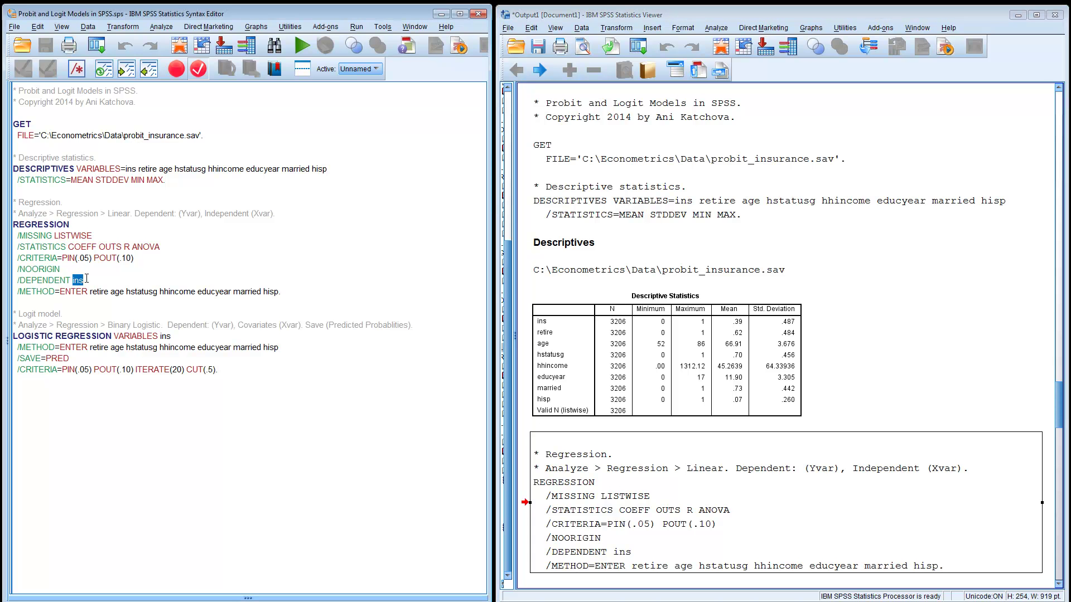
drag(89, 291, 278, 290)
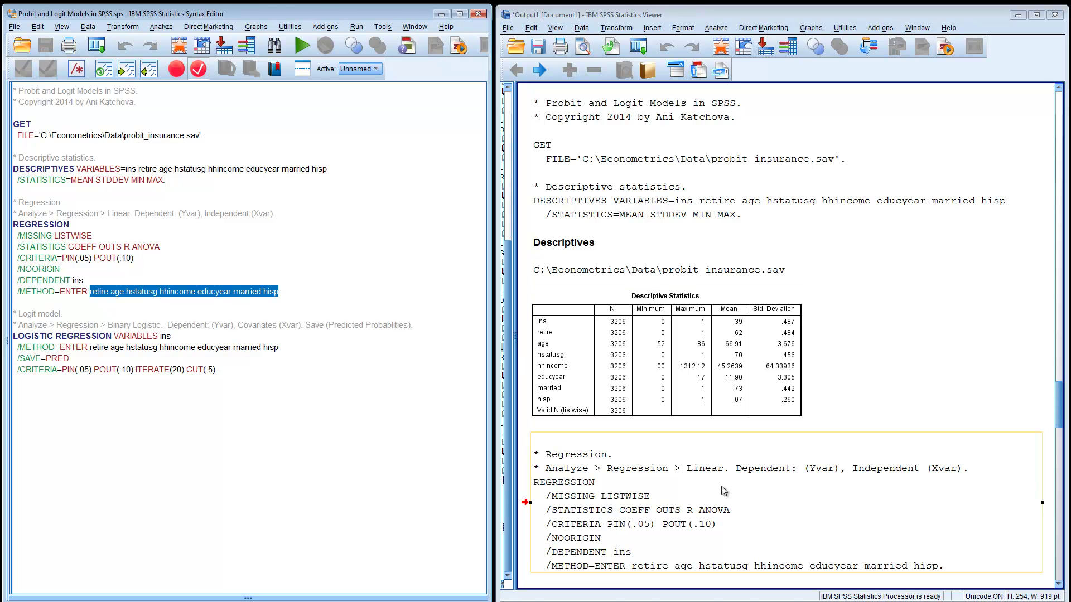
drag(1058, 406, 1057, 455)
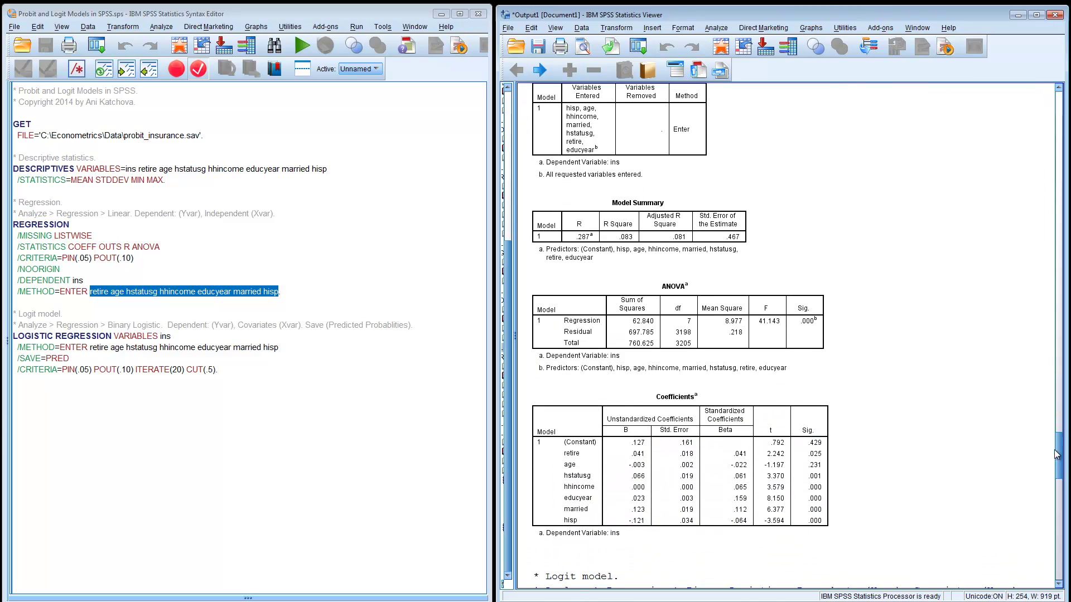
click(649, 446)
click(90, 319)
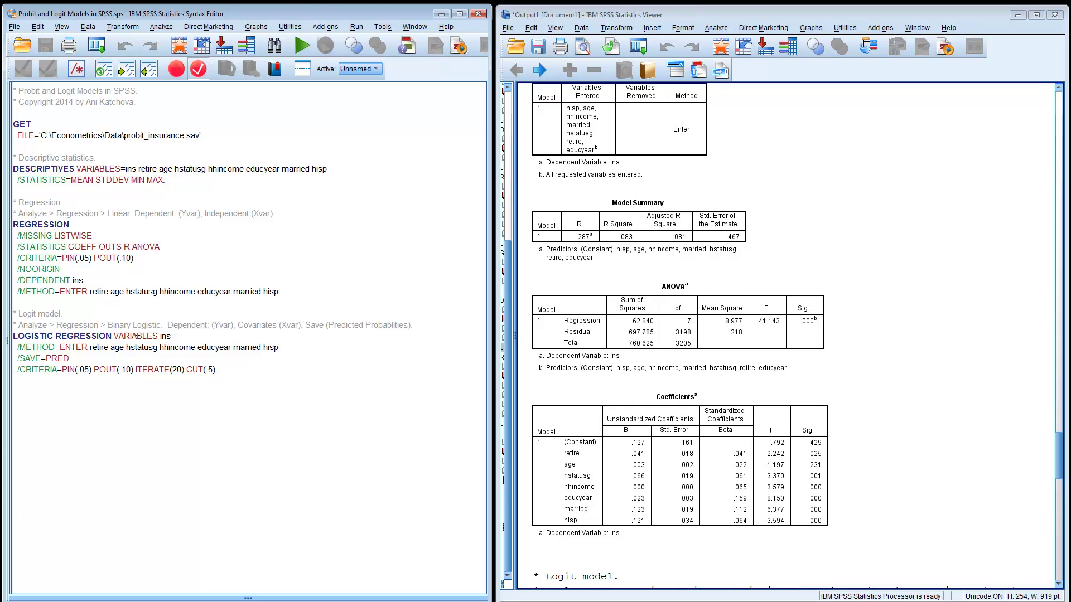
Set up a binary logistic regression with ins as dependent and retire through hisp as covariates, and dismiss it without running
click(716, 28)
mouse_move(750, 148)
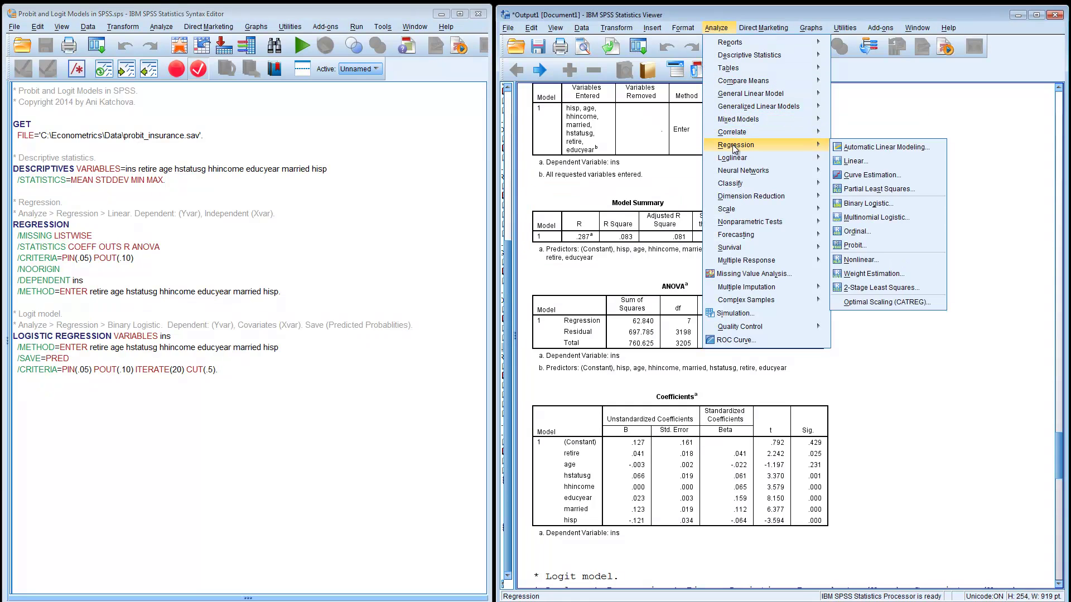
click(859, 204)
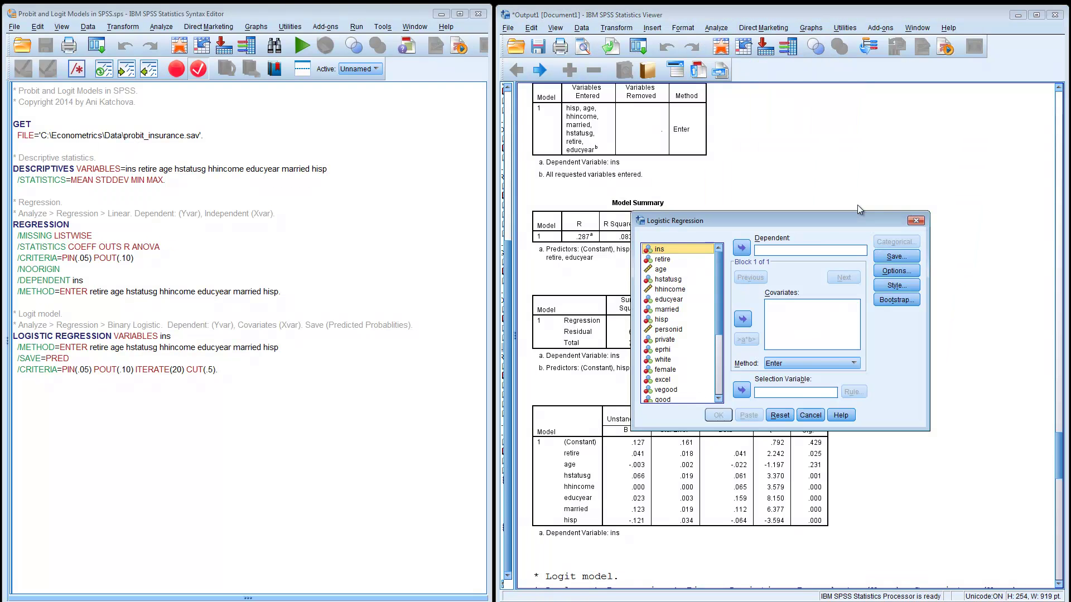
click(741, 248)
click(695, 249)
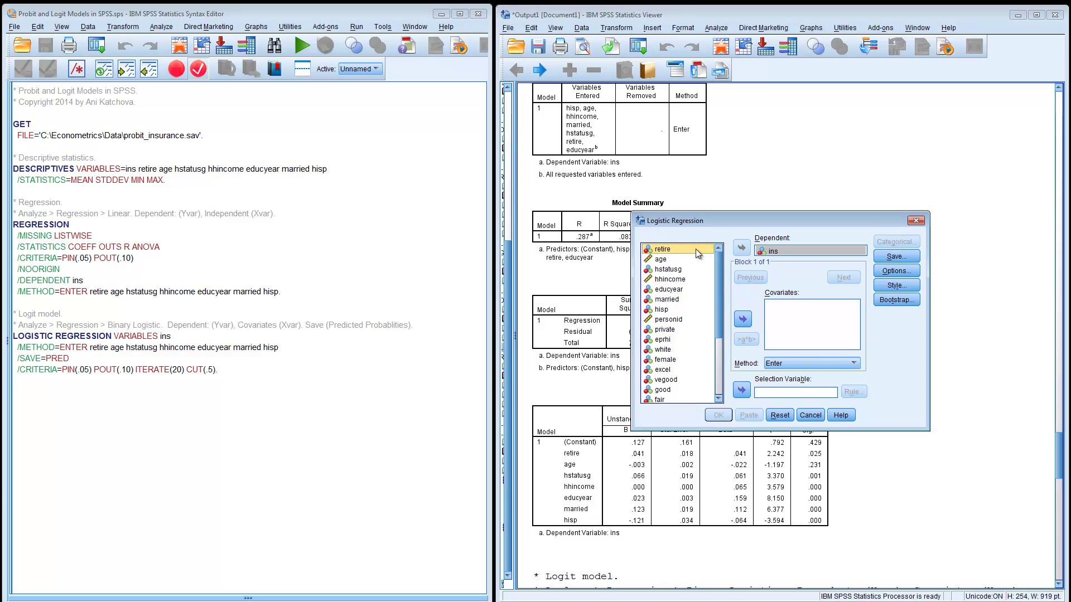
shift+click(683, 311)
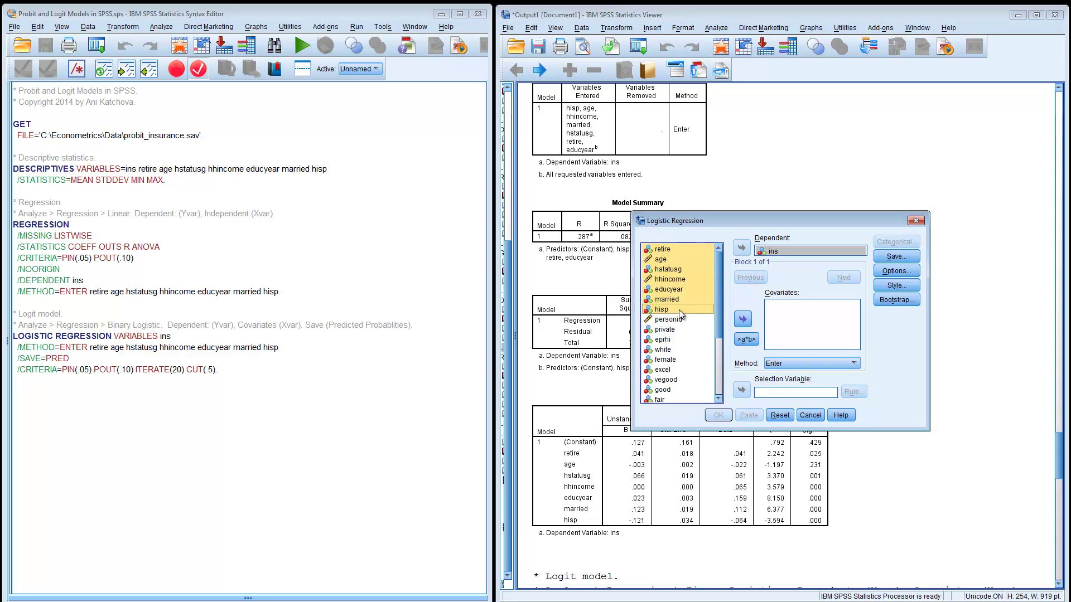
click(741, 319)
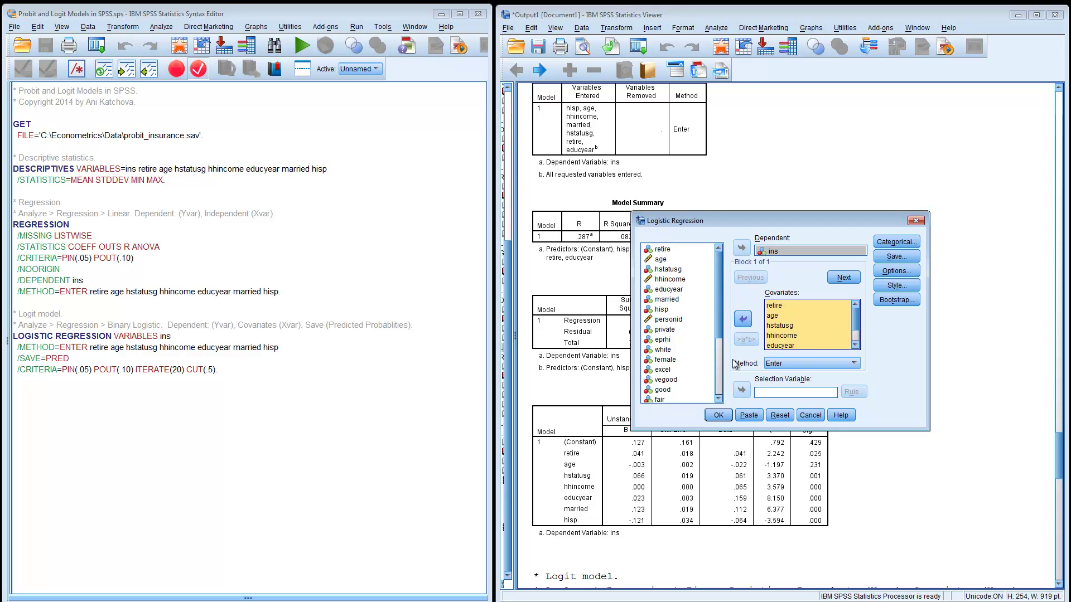
click(916, 222)
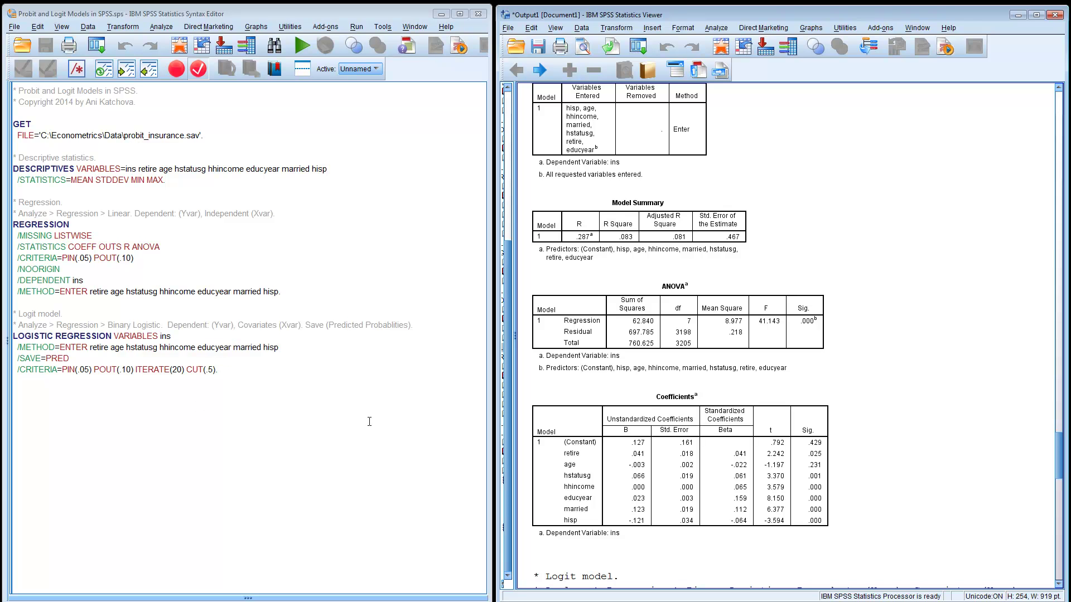
Examine the logit model's output, including the Variables in the Equation table and the Classification Table
drag(1056, 455, 1053, 559)
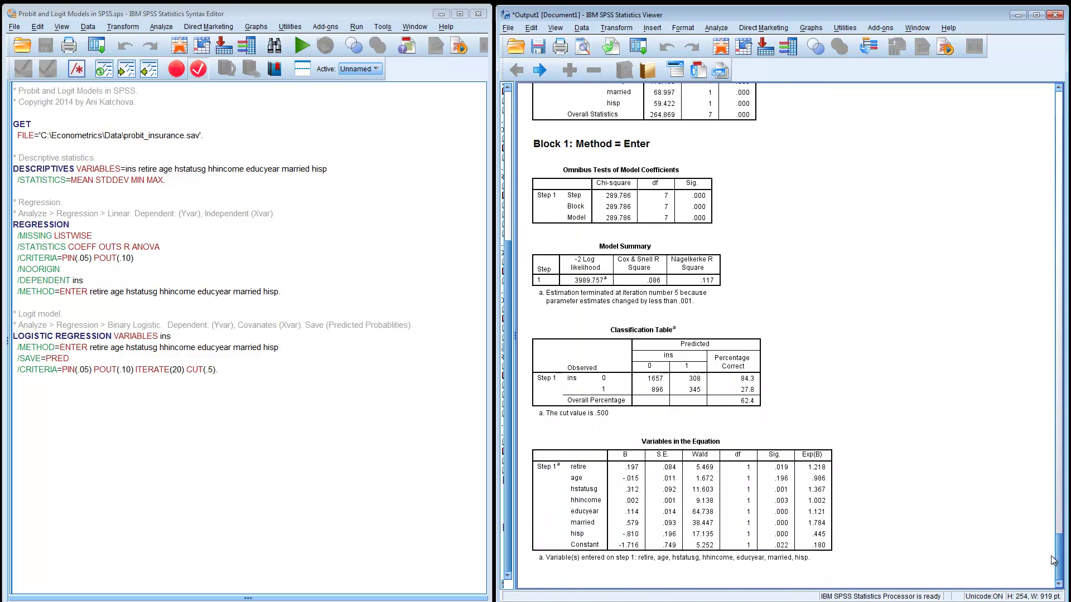
click(785, 537)
click(845, 460)
click(748, 349)
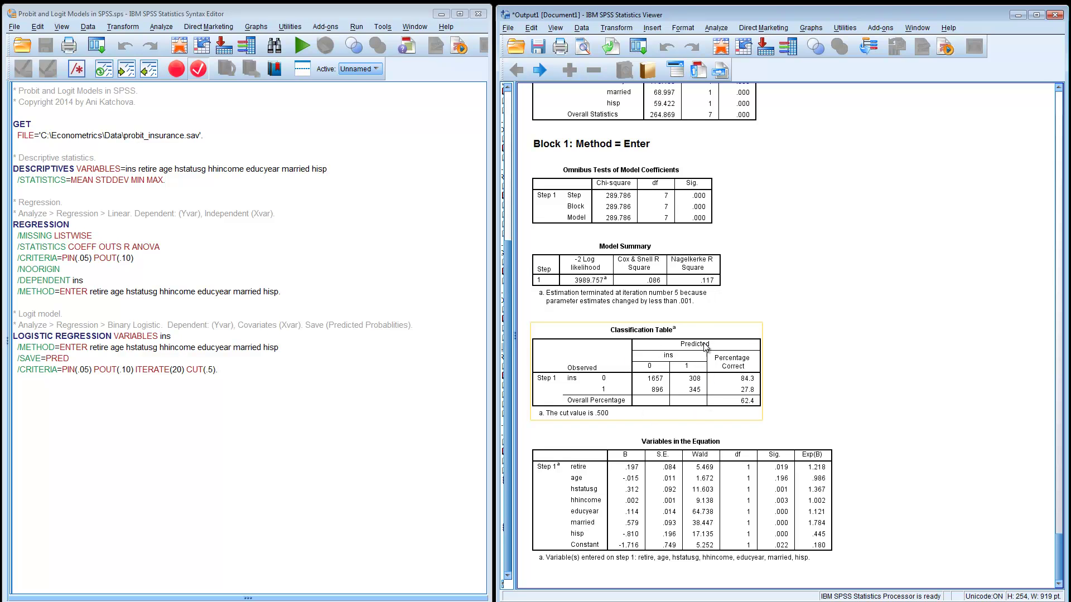
click(798, 353)
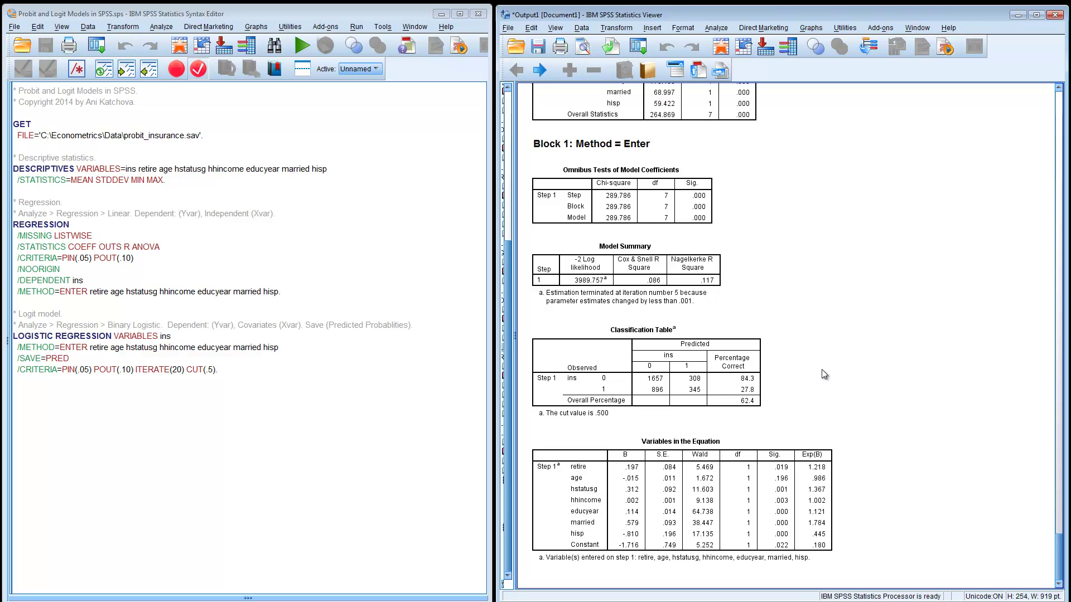
click(749, 410)
Show the probit_insurance.sav data and inspect the saved predicted probabilities in the PRE_1 column
click(185, 45)
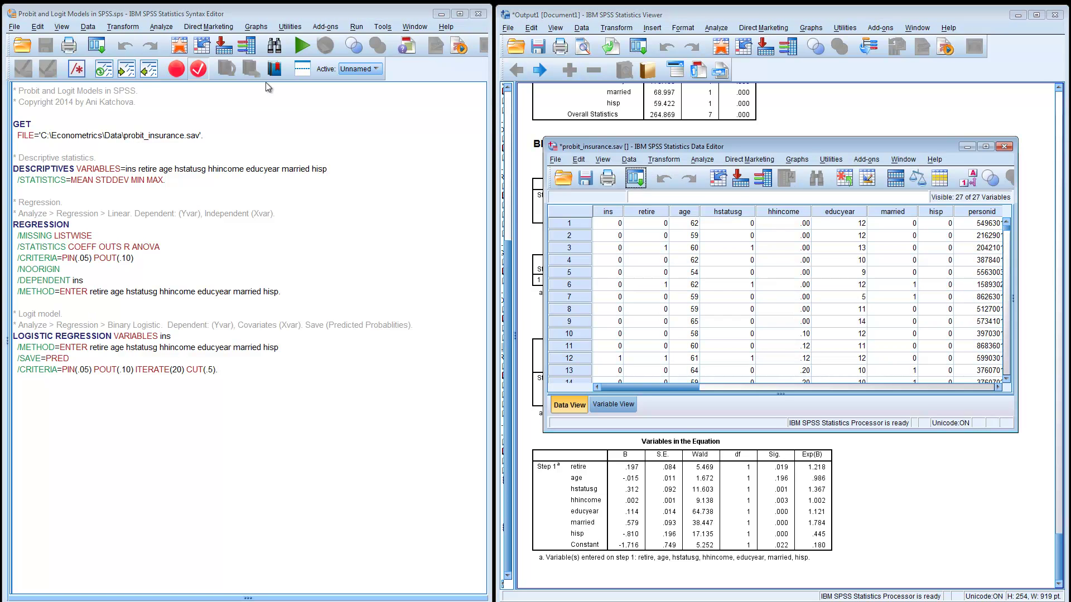
drag(657, 389, 885, 363)
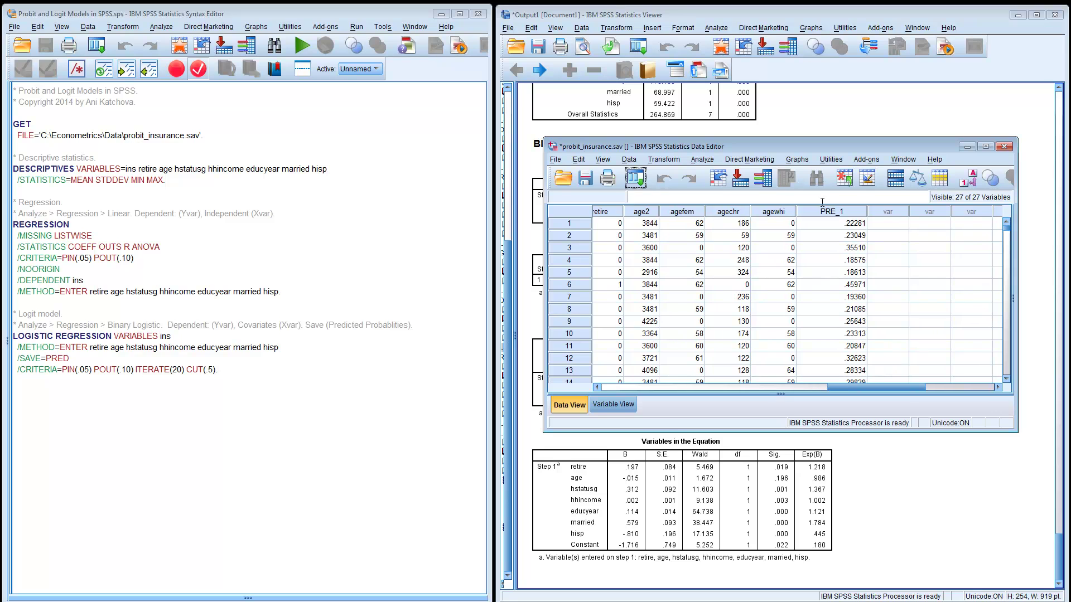